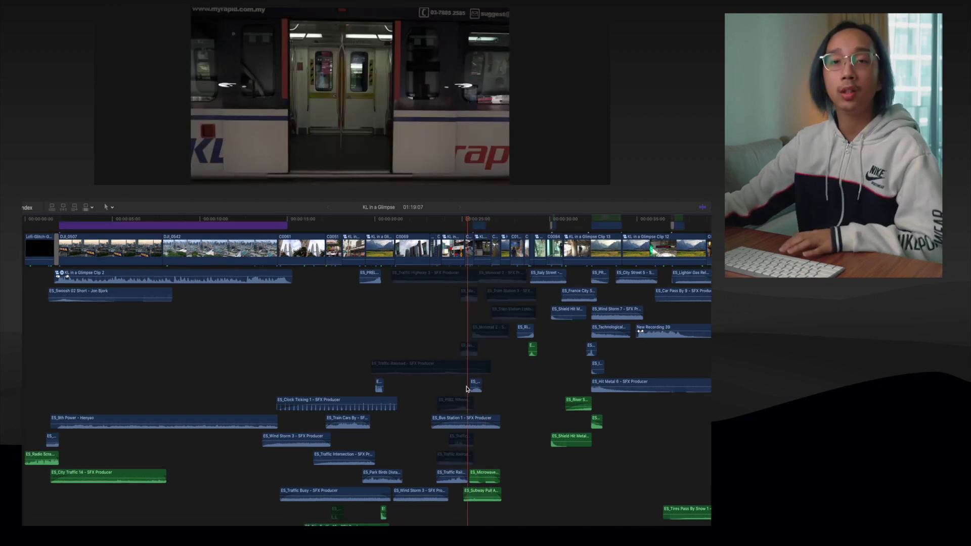
# - Play the train station section, then replay the timeline from the start of KL in a Glimpse Clip 13
pyautogui.click(467, 388)
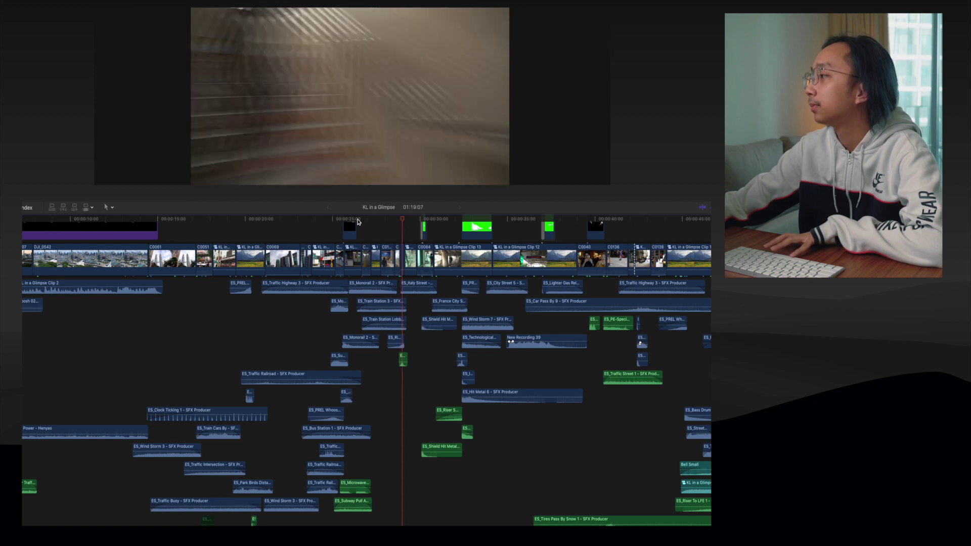
pyautogui.press('space')
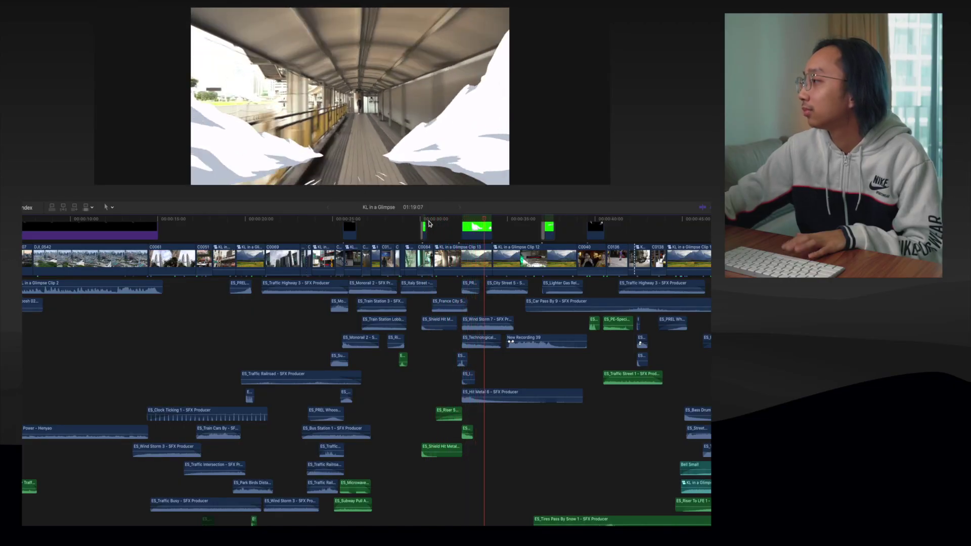
pyautogui.click(433, 222)
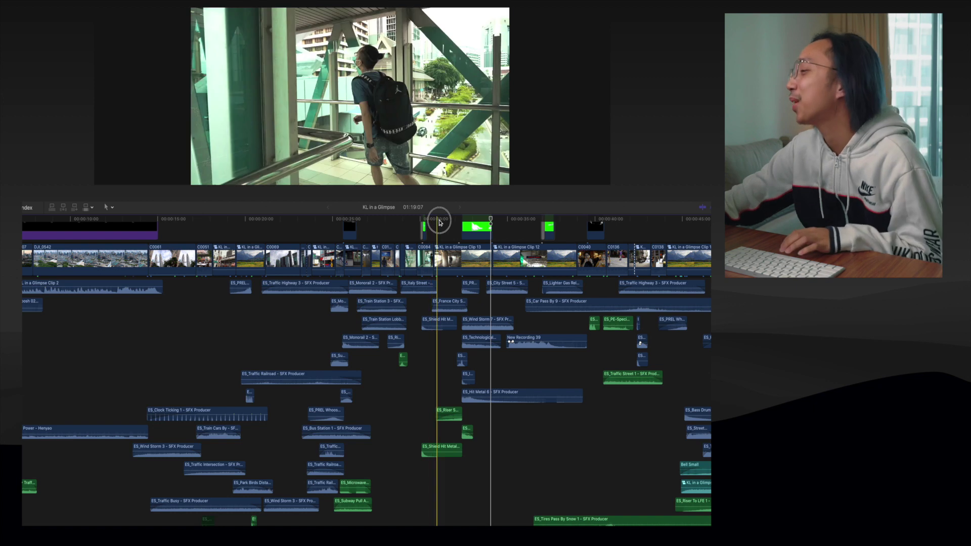
pyautogui.hscroll(2, 405, 222)
pyautogui.moveTo(396, 222); pyautogui.dragTo(402, 221)
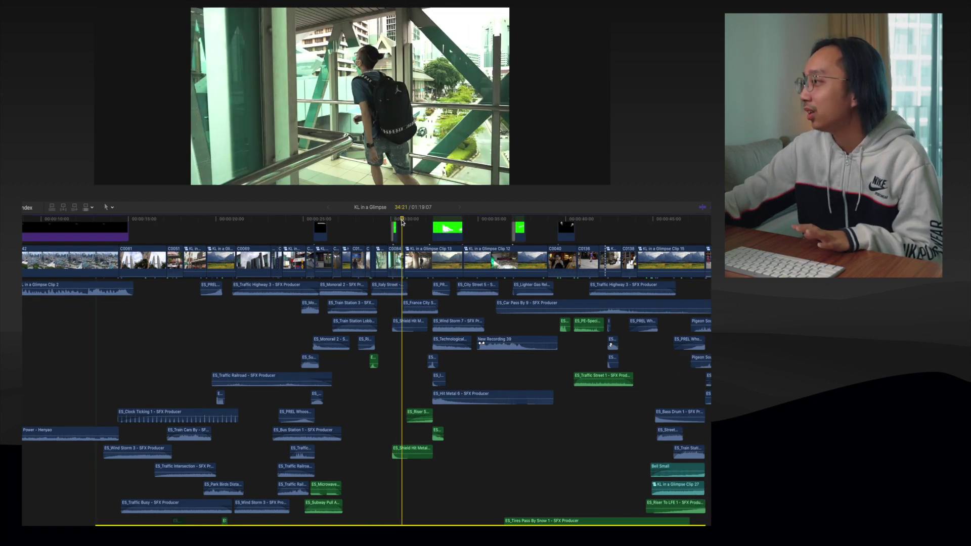
pyautogui.press('space')
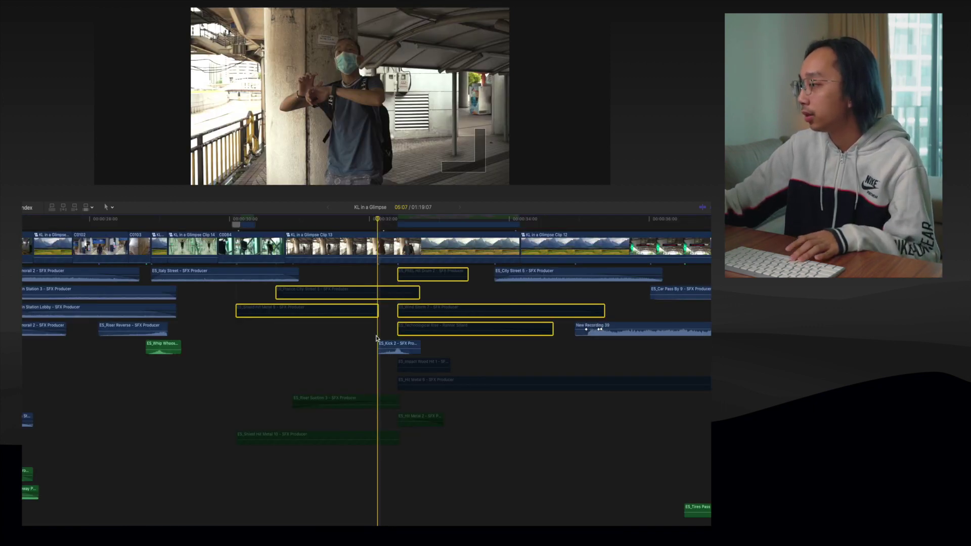
# - Re-enable the Impact Wood Hit 1, Hit Metal, Technological Rise and Wind Storm 7 effects under the kick shot and play the layered result
pyautogui.click(410, 366)
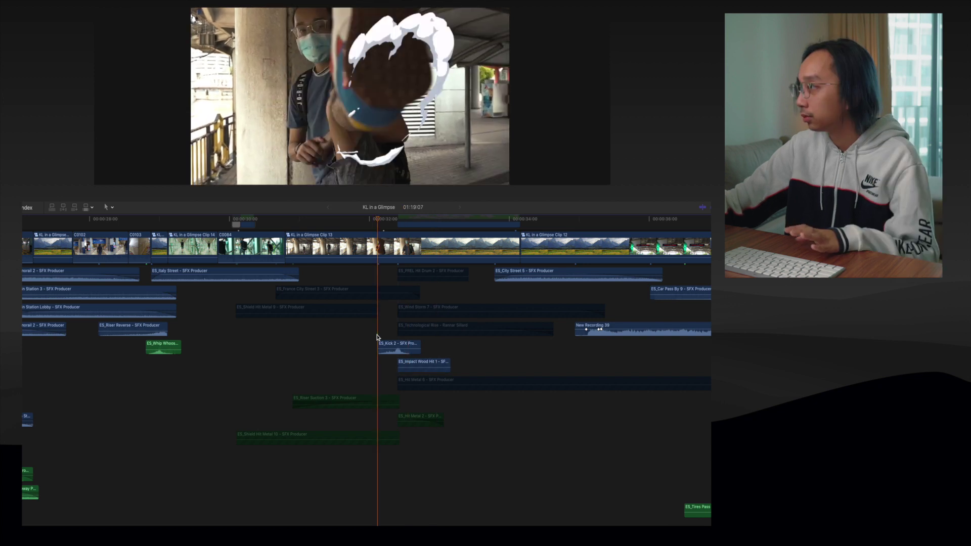
pyautogui.click(423, 383)
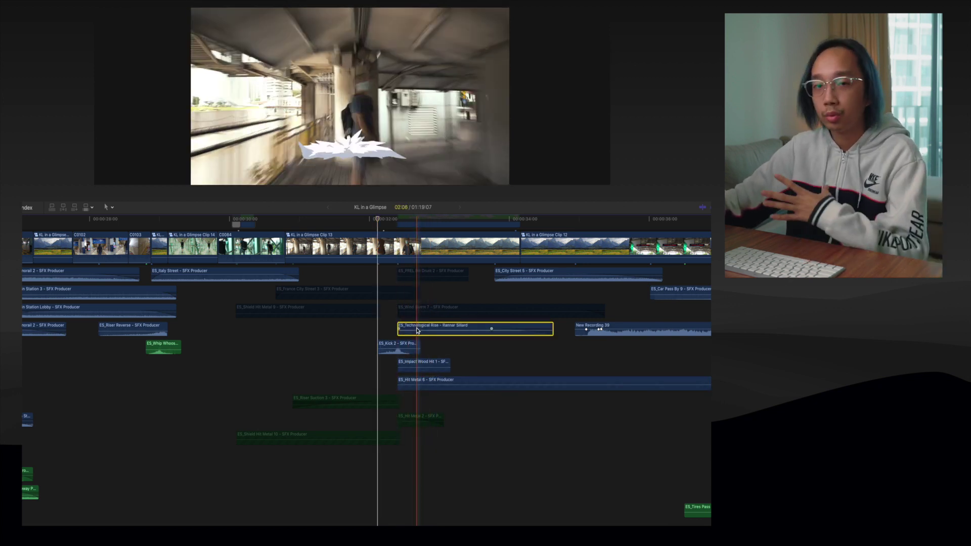
pyautogui.click(418, 311)
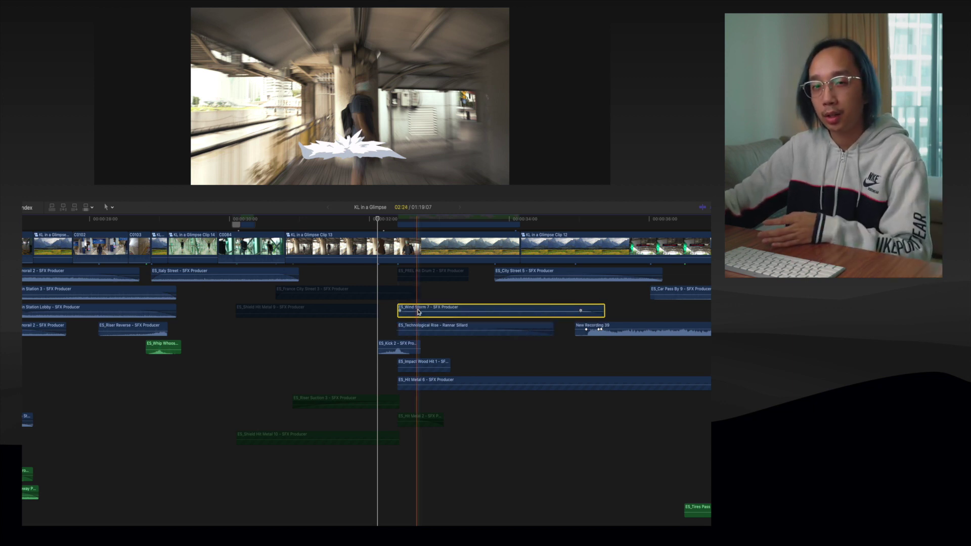
pyautogui.click(332, 341)
pyautogui.scroll(-1, 332, 341)
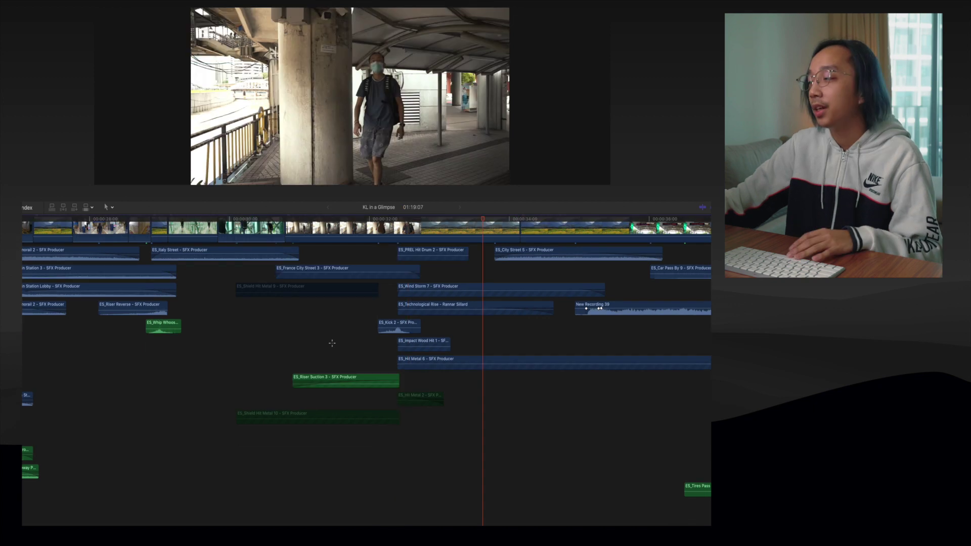
pyautogui.press('space')
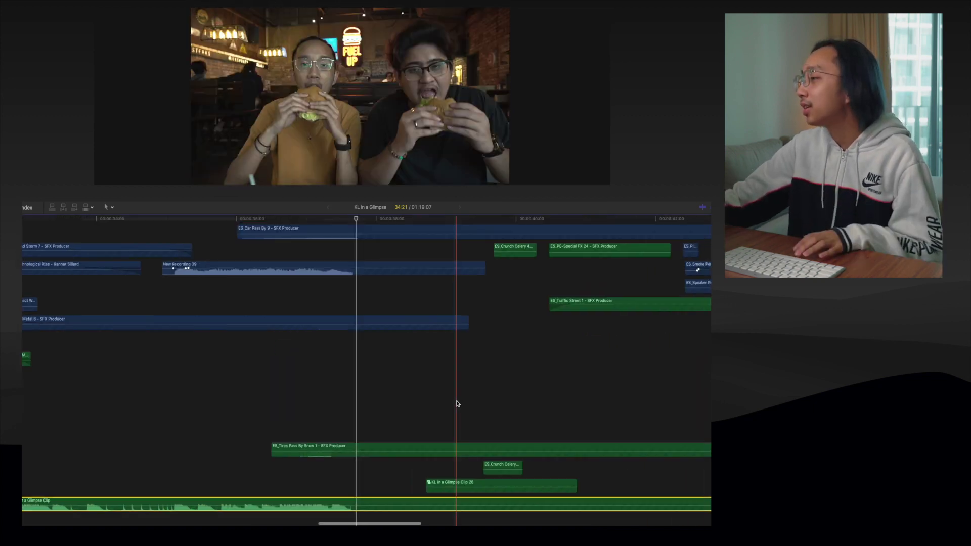
# - Play the section from about 34 seconds and replay the burger-eating shot from 39:17 to hear its crunch sounds
pyautogui.click(130, 220)
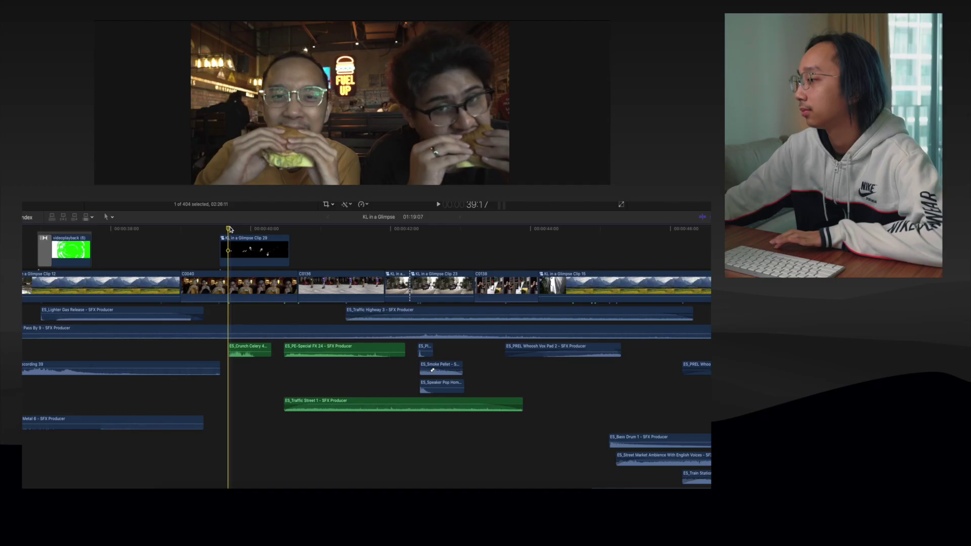
pyautogui.press('space')
pyautogui.click(228, 228)
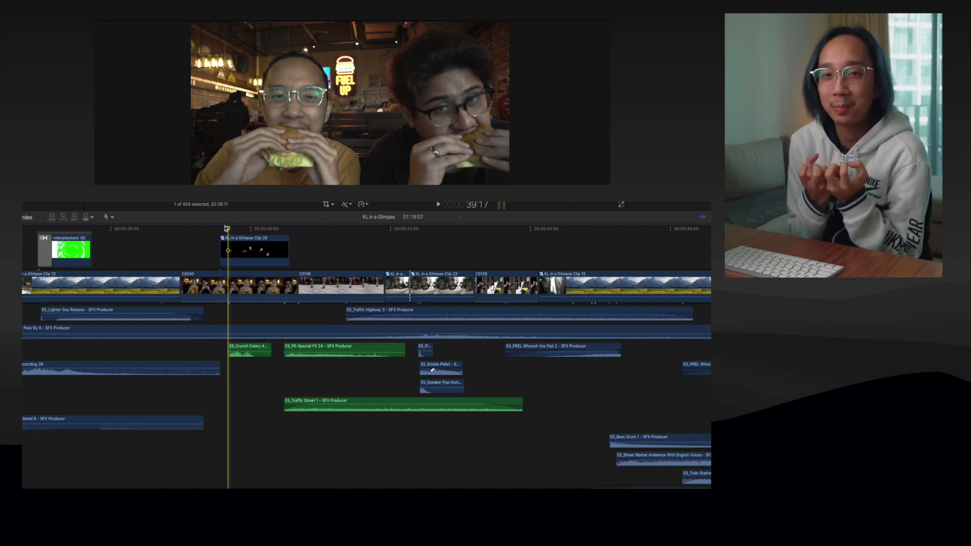
pyautogui.press('space')
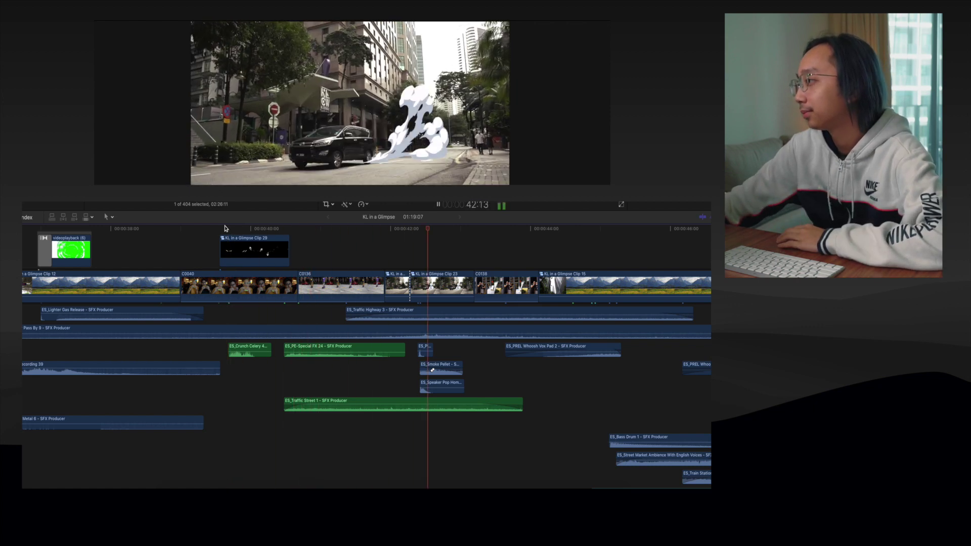
pyautogui.press('space')
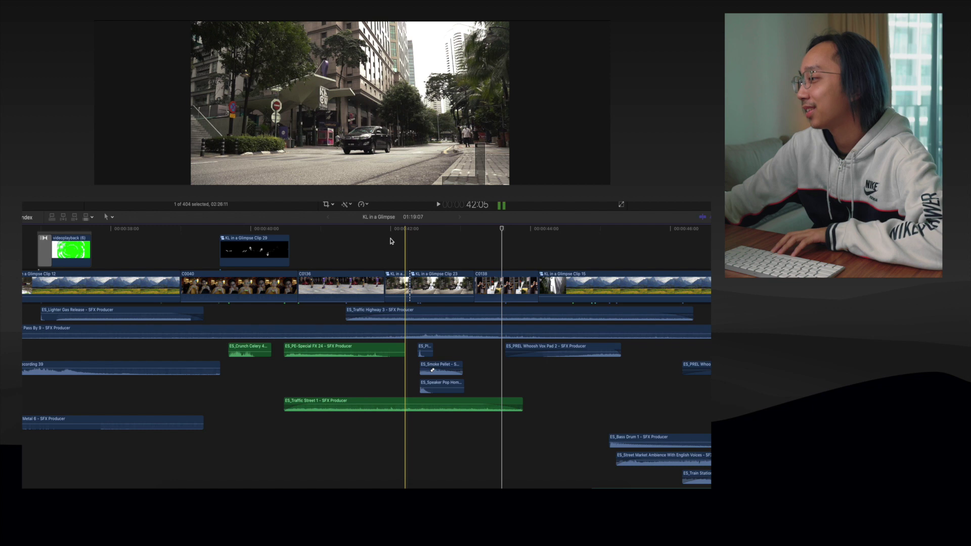
# - Play from about 42 seconds through the smoke and whoosh effects, and replay the transition into the pigeon shot from 46:15
pyautogui.click(392, 231)
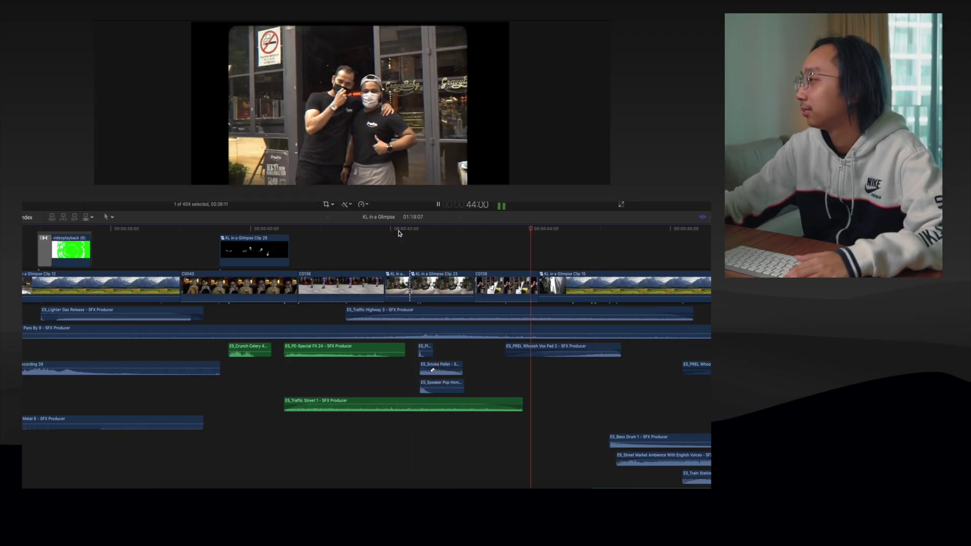
pyautogui.hscroll(5, 399, 233)
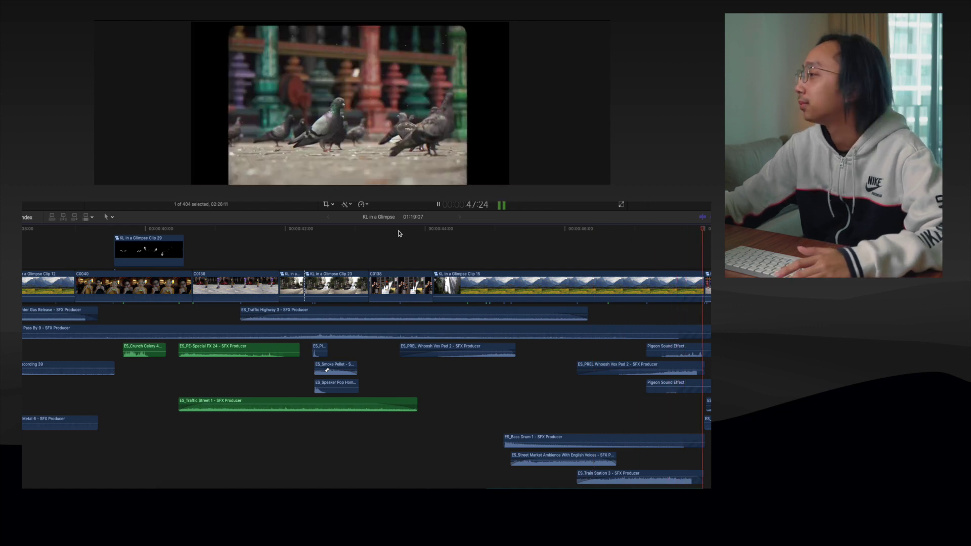
pyautogui.press('space')
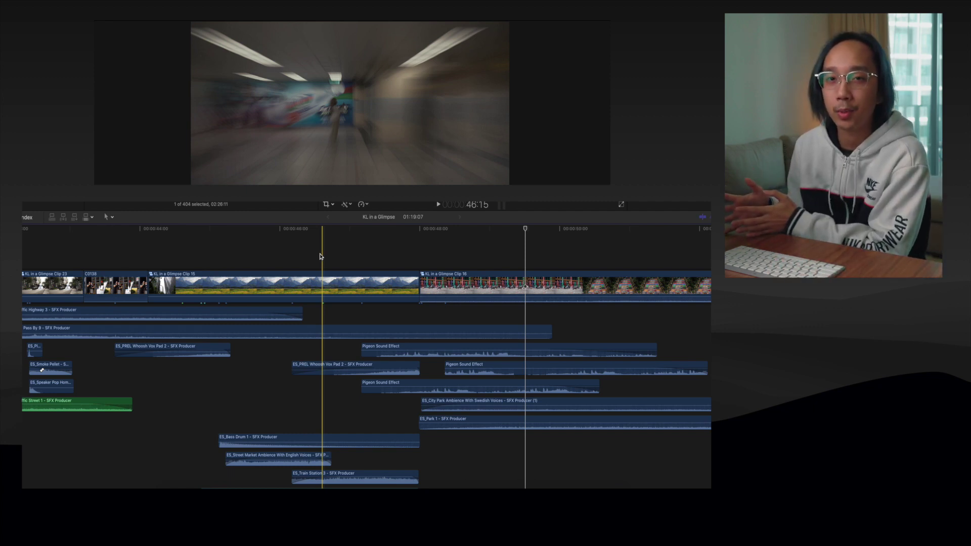
pyautogui.press('space')
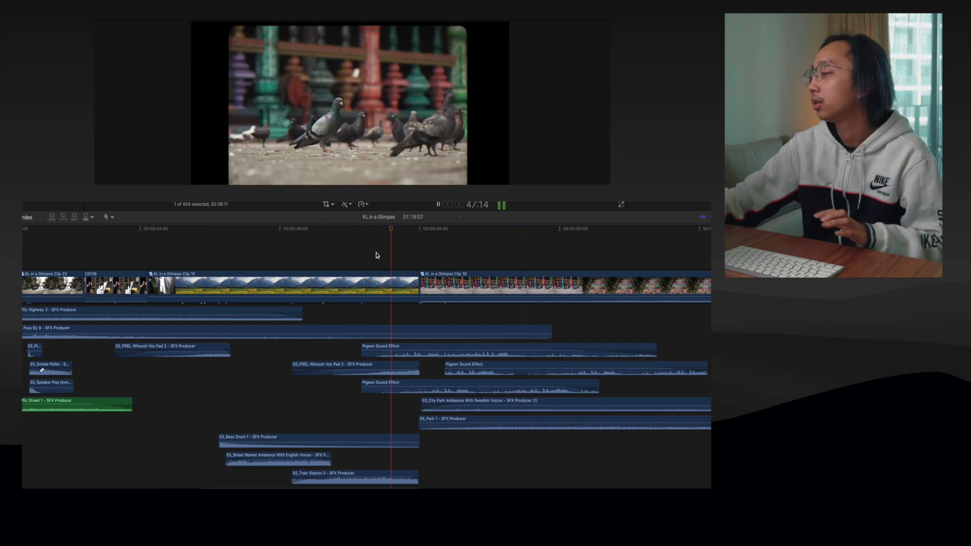
pyautogui.scroll(2, 493, 257)
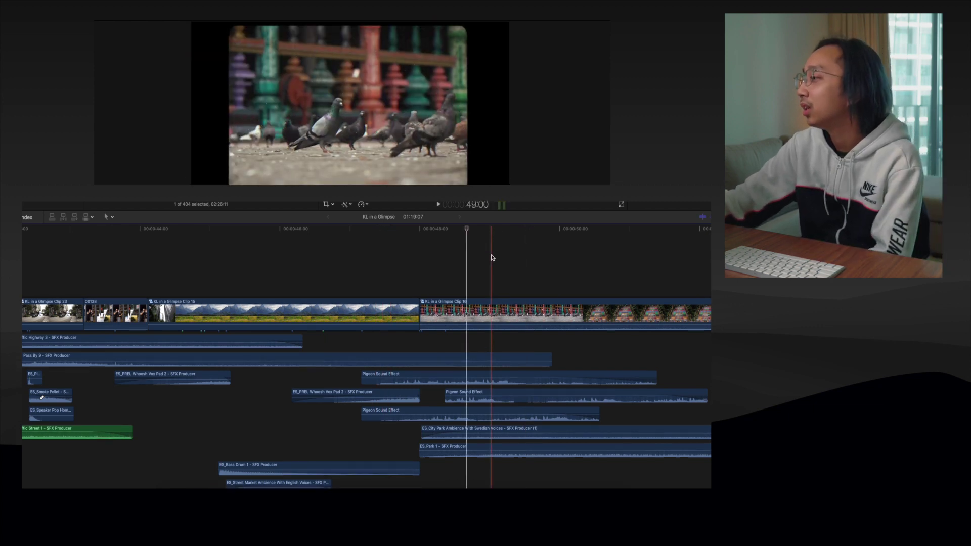
pyautogui.hscroll(3, 467, 255)
pyautogui.scroll(-3, 388, 238)
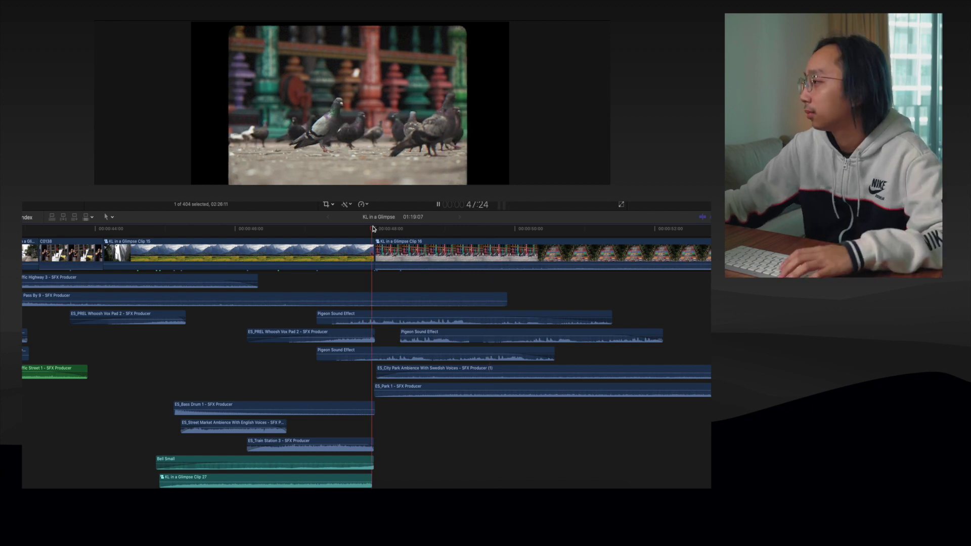
# - Play KL in a Glimpse Clip 16 through the temple stairs and flying pigeons while following its ambience layers
pyautogui.hscroll(5, 374, 228)
pyautogui.scroll(2, 374, 228)
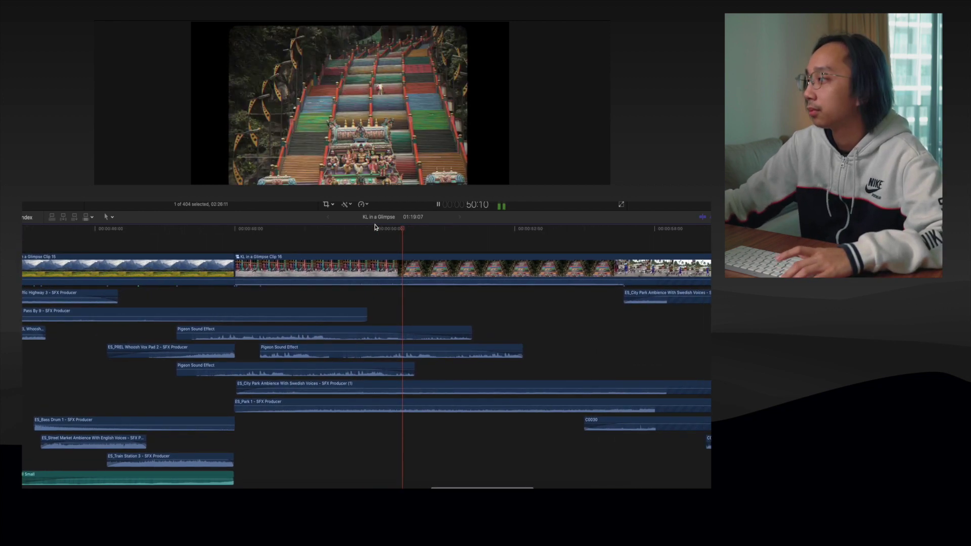
pyautogui.hscroll(2, 374, 227)
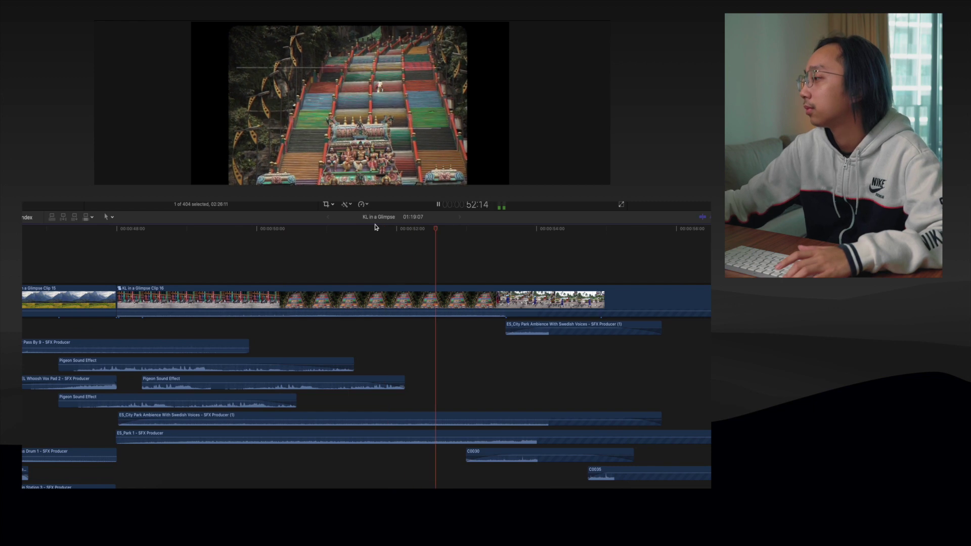
pyautogui.hscroll(3, 374, 227)
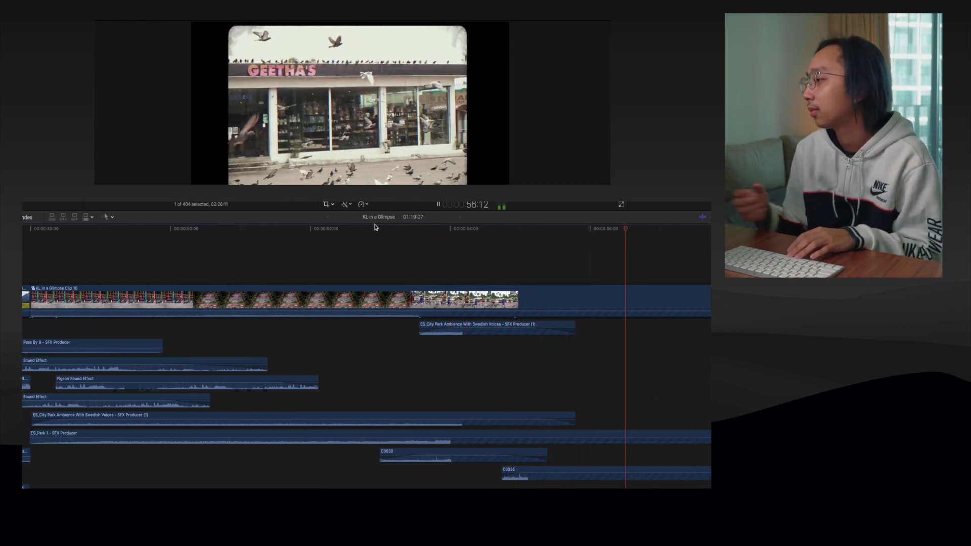
pyautogui.press('space')
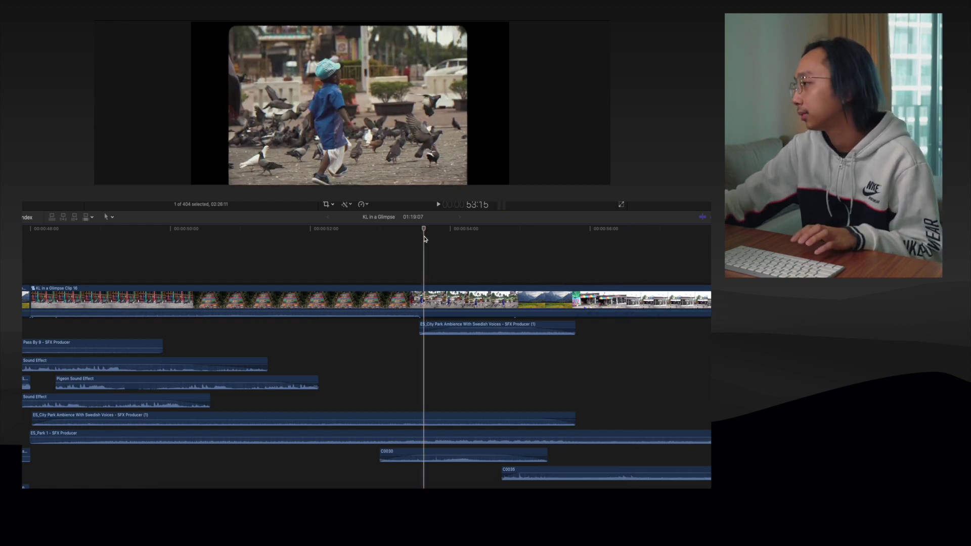
# - Replay the child running among pigeons from 53:15, park the playhead at 54:04 and examine the C0030 and C0035 audio
pyautogui.press('space')
pyautogui.press('space')
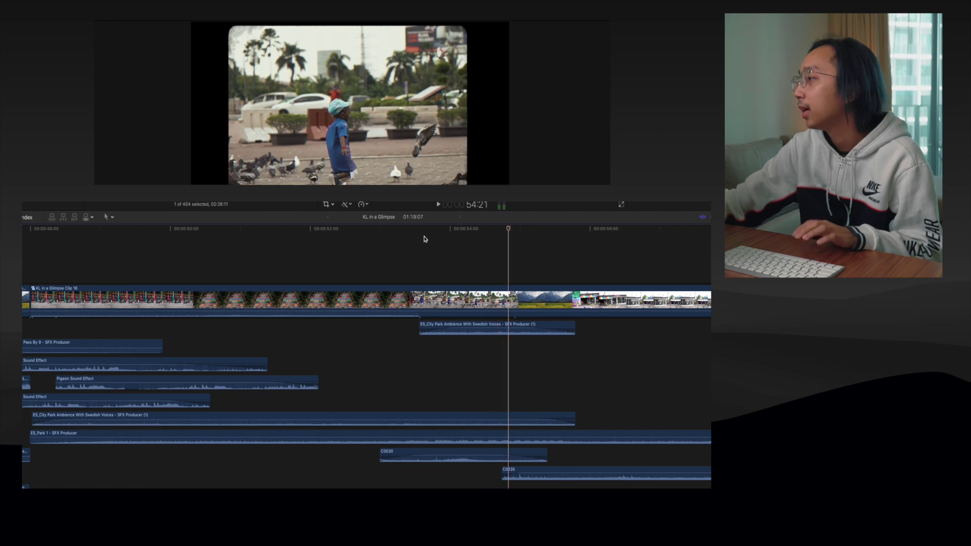
pyautogui.scroll(-2, 443, 235)
pyautogui.click(463, 229)
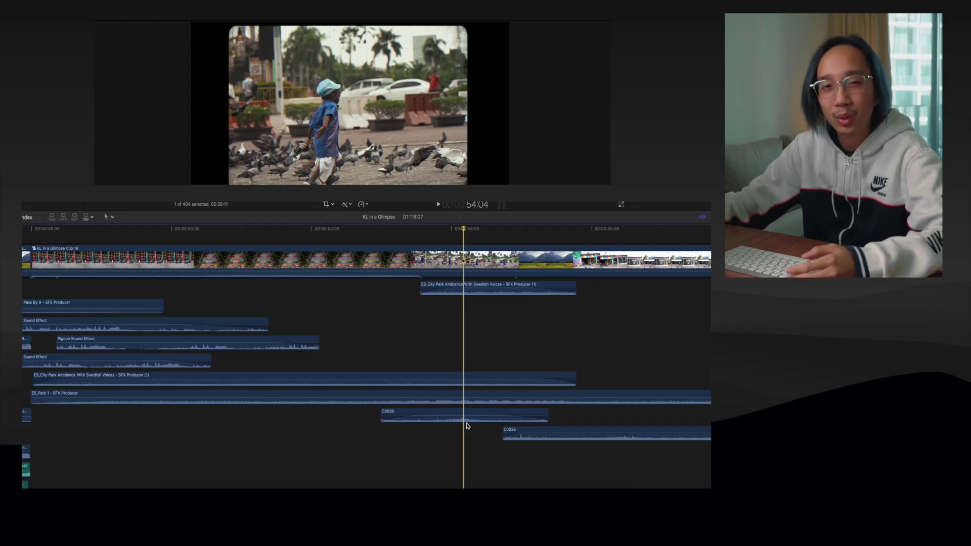
pyautogui.scroll(-5, 448, 418)
pyautogui.hscroll(5, 448, 417)
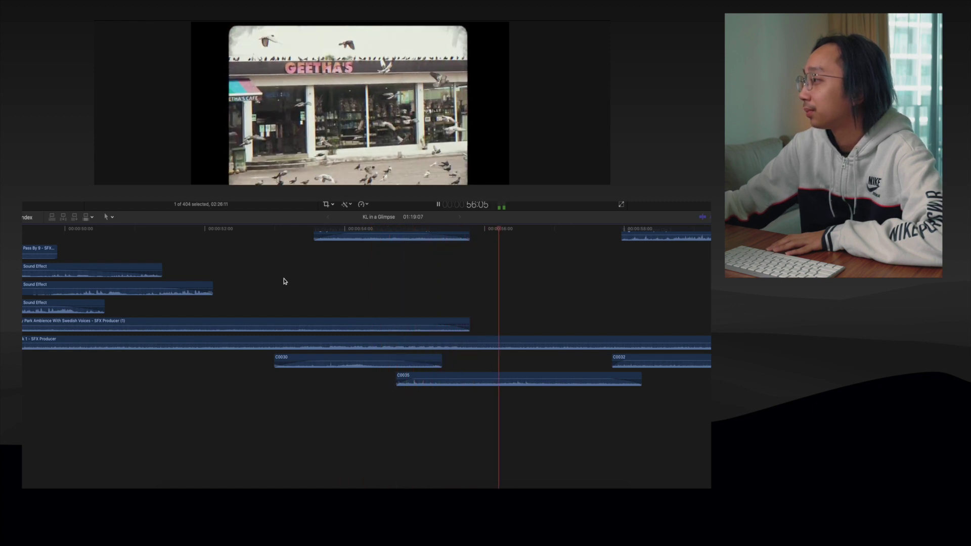
# - Review the pigeon street scene's audio layers through KL in a Glimpse Clip 3 and the Children Laughing effect
pyautogui.hscroll(5, 285, 282)
pyautogui.hscroll(4, 285, 281)
pyautogui.scroll(2, 285, 281)
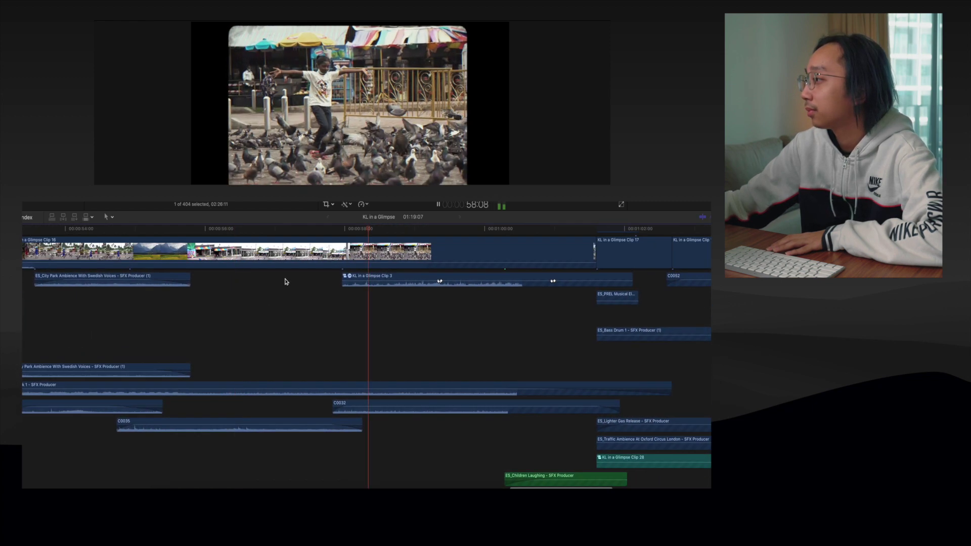
pyautogui.press('space')
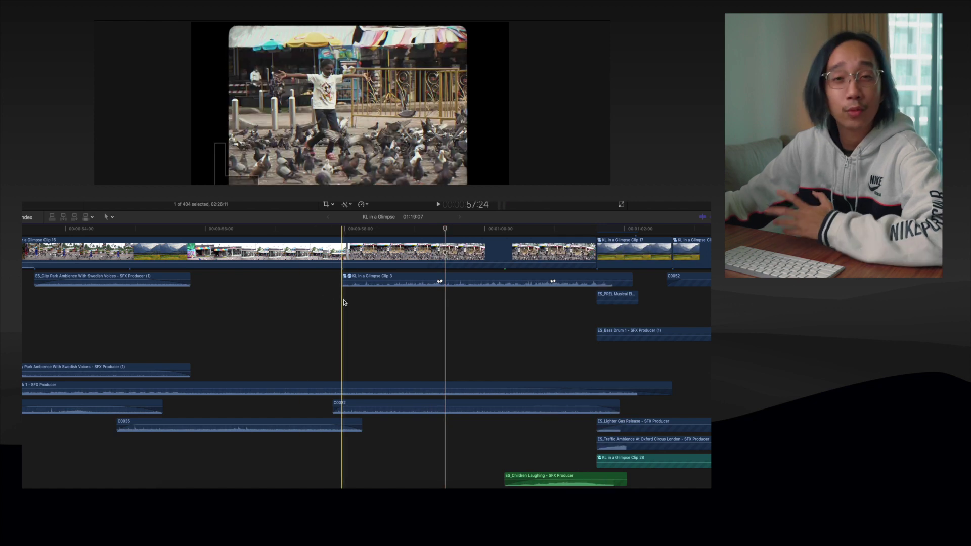
pyautogui.hscroll(3, 344, 302)
pyautogui.press('space')
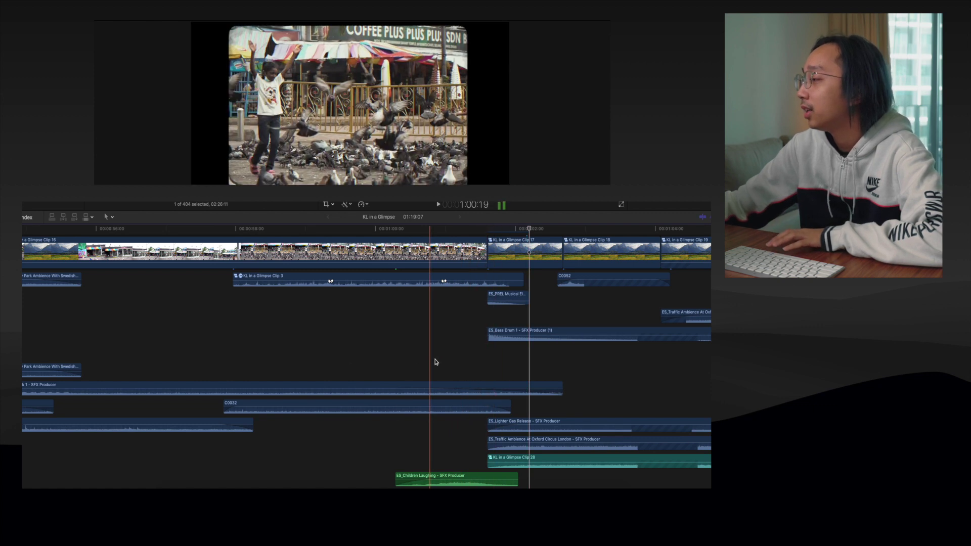
# - Play the signpost, traffic light and crossing shots into KL Timelapse, following the Oxford Circus ambience and Hong Kong Traffic Light effect
pyautogui.scroll(-3, 419, 337)
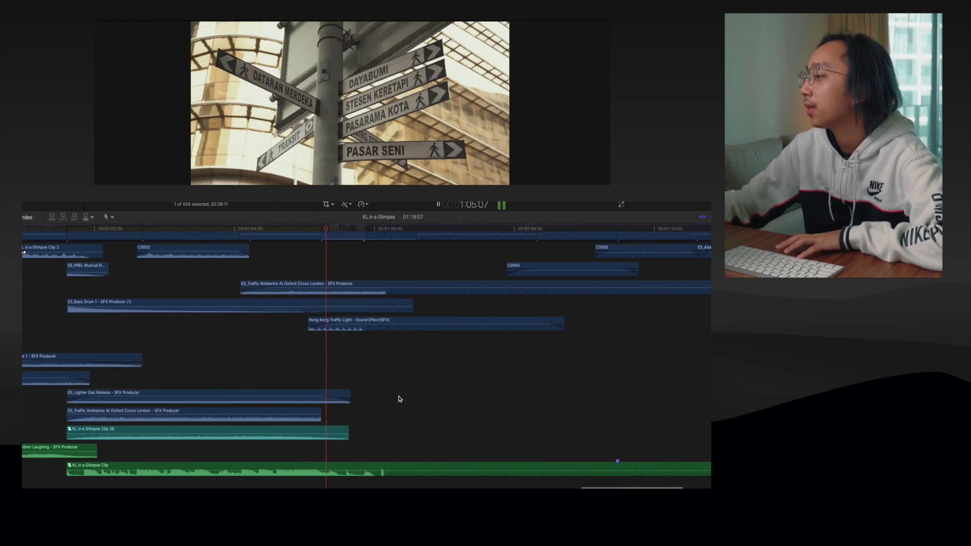
pyautogui.press('space')
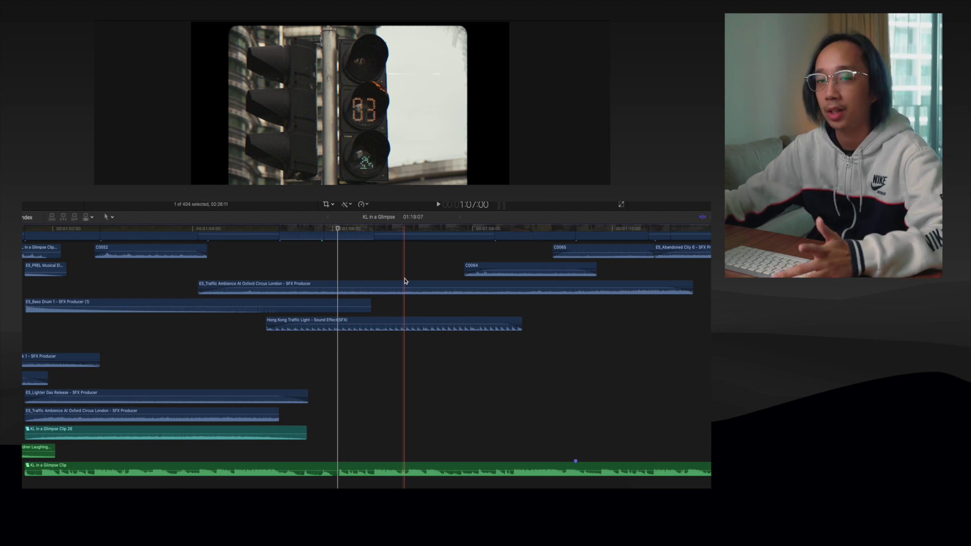
pyautogui.press('space')
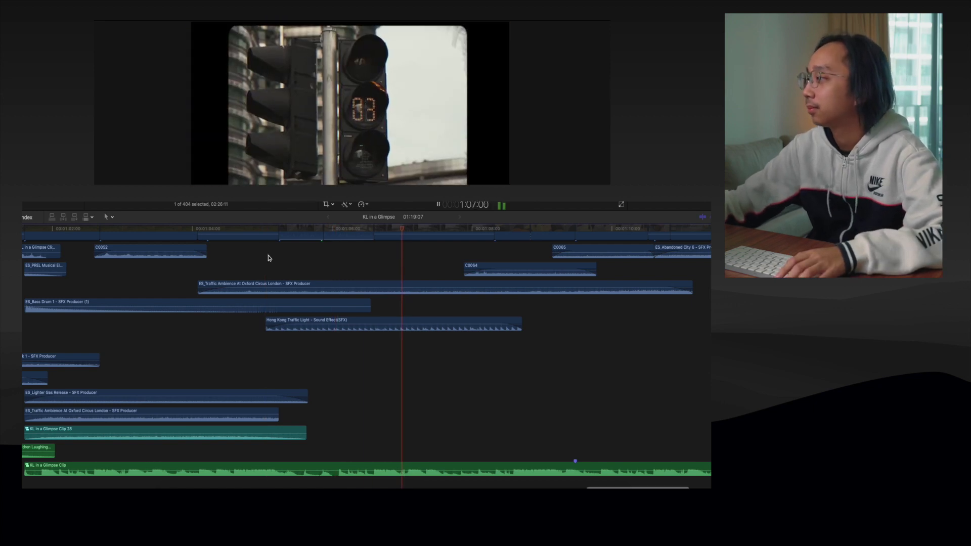
pyautogui.scroll(3, 268, 258)
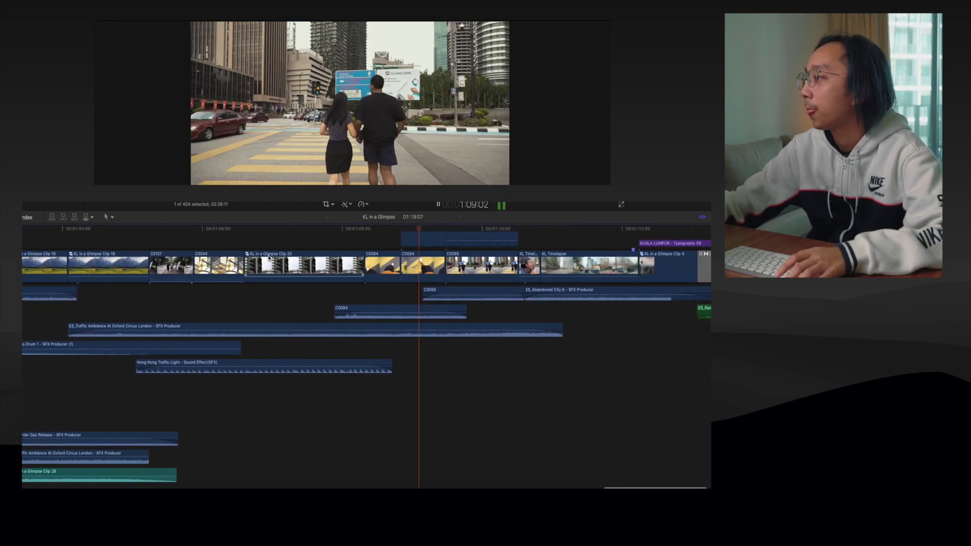
pyautogui.hscroll(5, 268, 257)
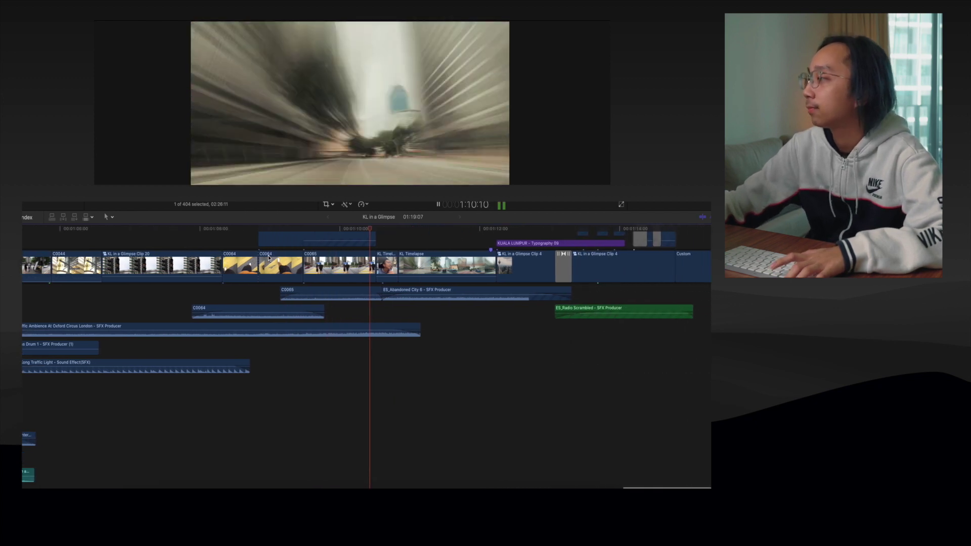
pyautogui.scroll(-2, 354, 253)
pyautogui.press('space')
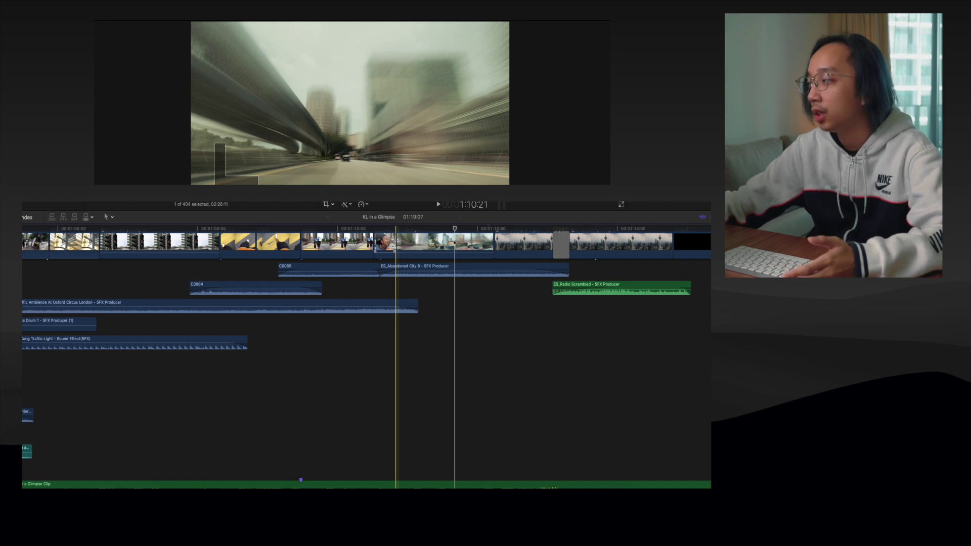
# - Play KL Timelapse with its Abandoned City effect through the KL in a Glimpse Clip 4 tower shot and the Radio Scrambled effect
pyautogui.press('space')
pyautogui.hscroll(3, 386, 233)
pyautogui.scroll(2, 387, 233)
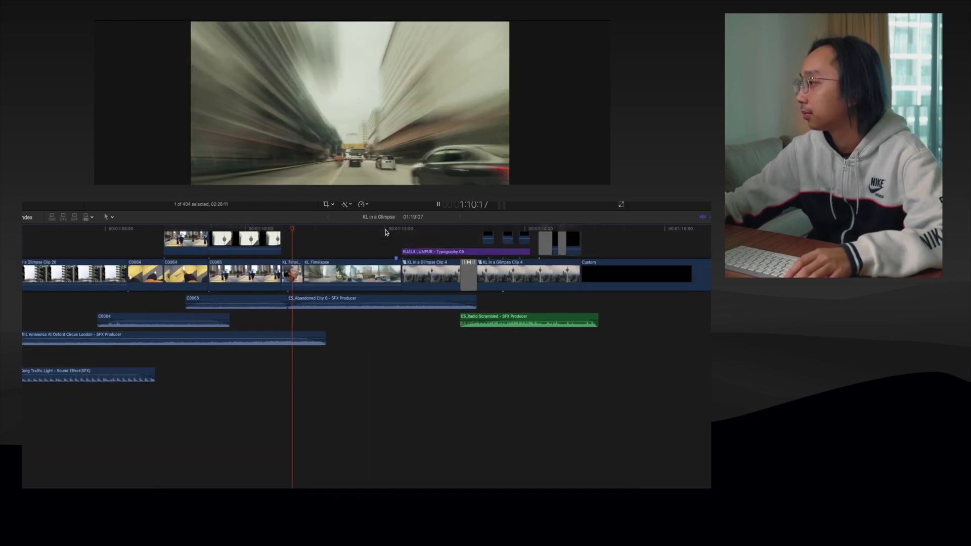
pyautogui.scroll(2, 385, 232)
pyautogui.hscroll(2, 386, 232)
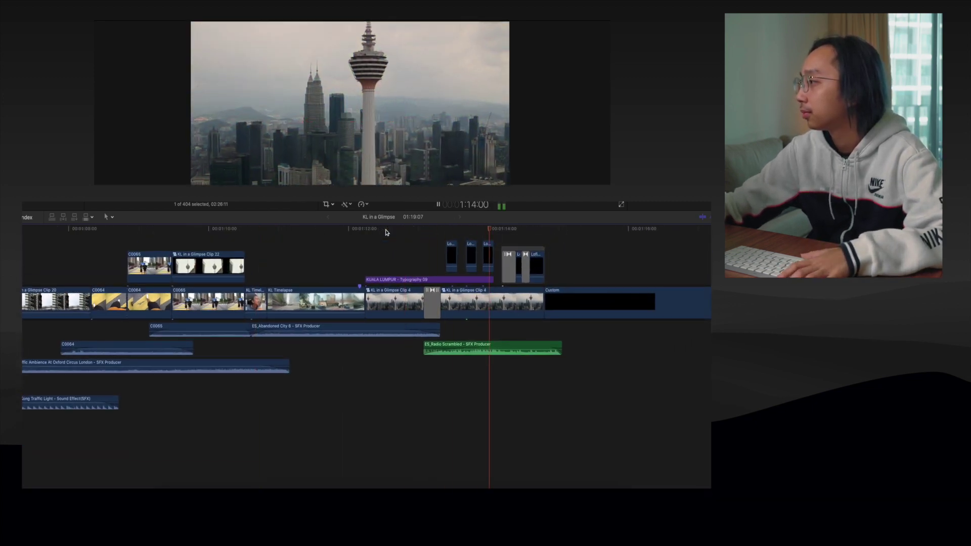
pyautogui.press('space')
# - Replay the KUALA LUMPUR typography title from 1:12:12 into the glitch transition and the Radio Scrambled effect
pyautogui.click(409, 228)
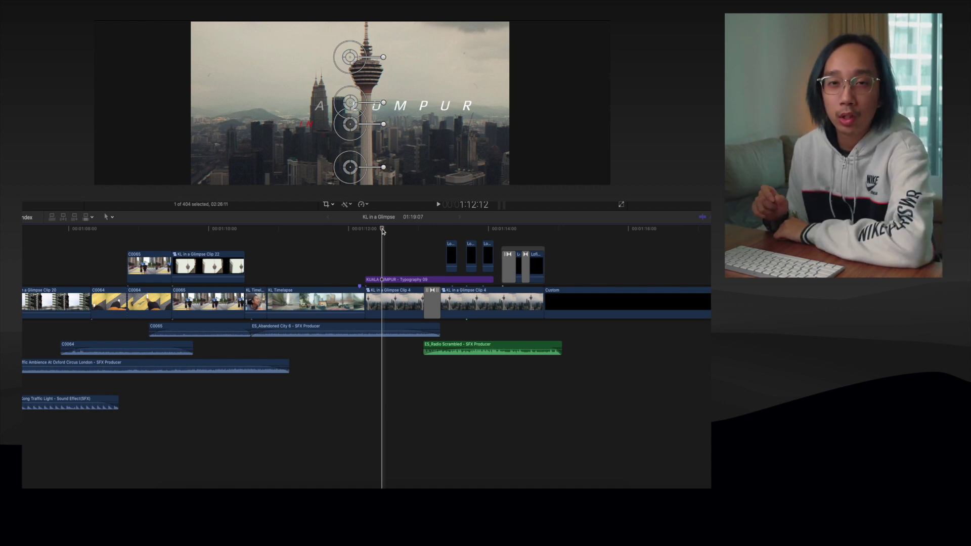
pyautogui.press('space')
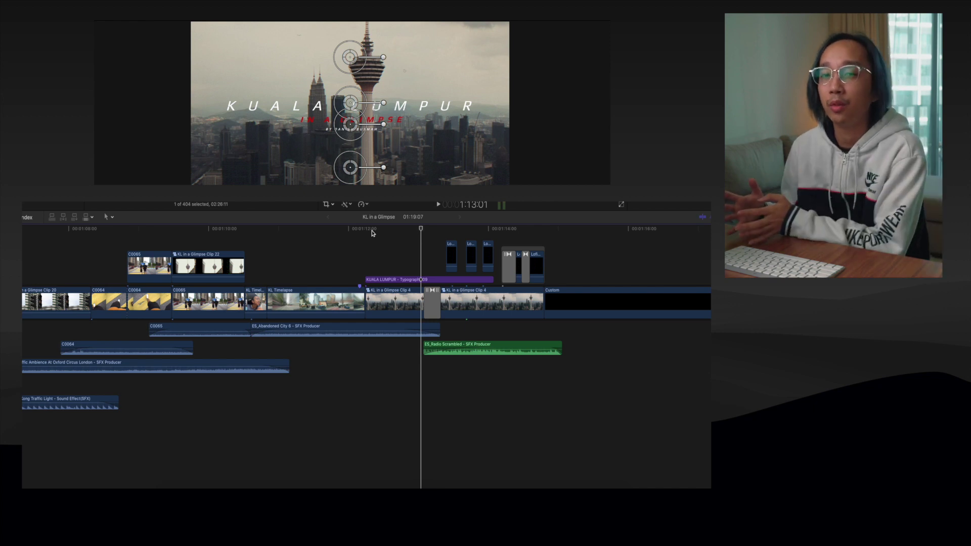
pyautogui.press('space')
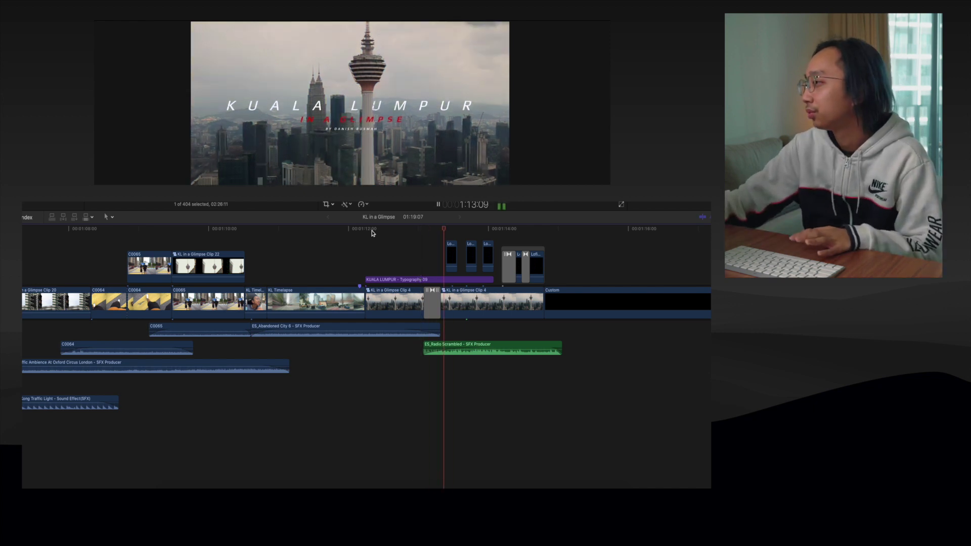